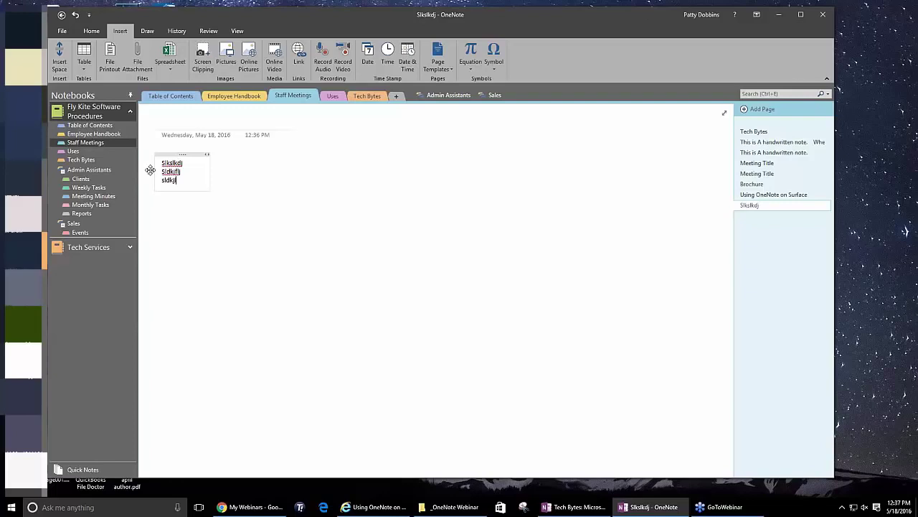
- Delete the note container with the three lines of placeholder text from the Staff Meetings page
click(278, 197)
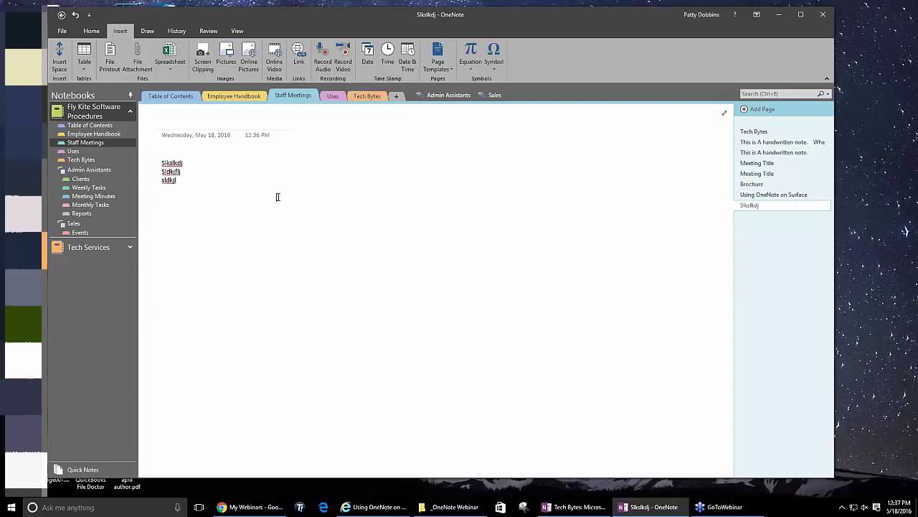
drag(211, 219, 160, 154)
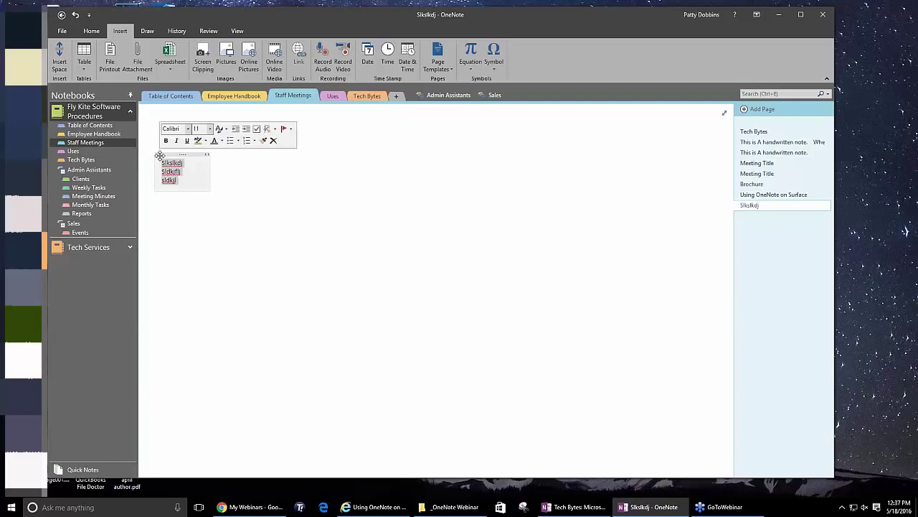
key(Delete)
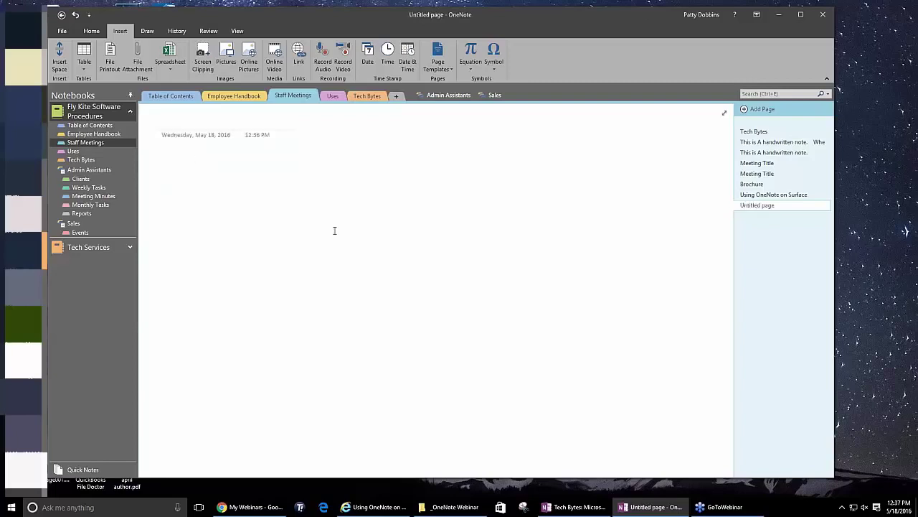
- Insert the date, the time and a combined date-and-time stamp on the empty page, and delete the inserted stamps
click(371, 64)
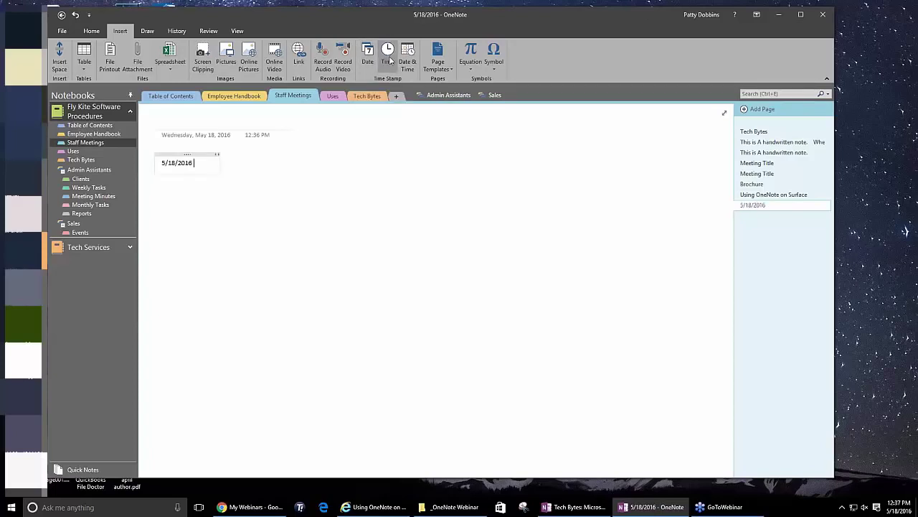
click(388, 61)
click(409, 57)
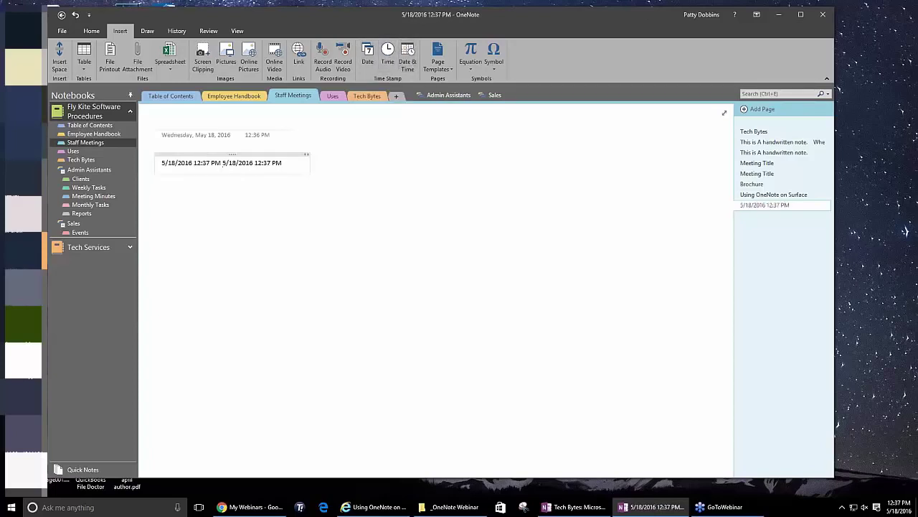
click(148, 164)
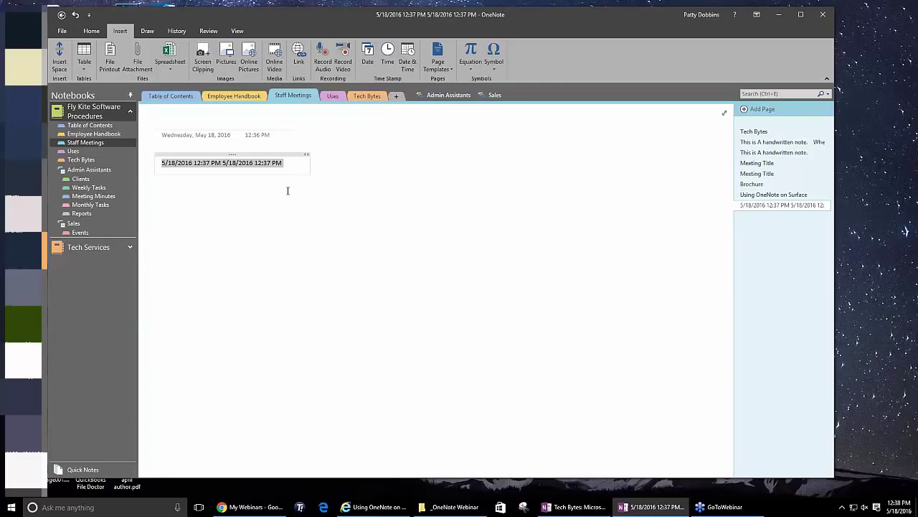
key(Delete)
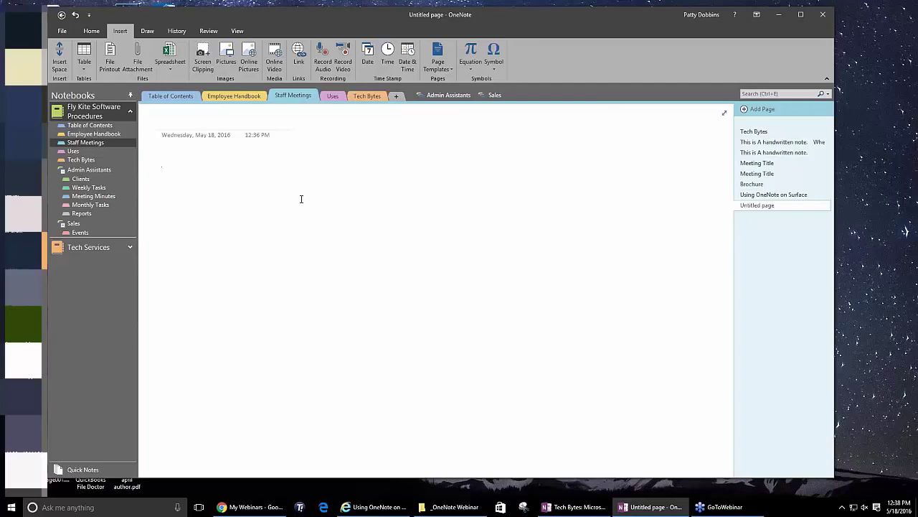
- Handwrite the word "Good" below the page date with the Black Pen (0.35 mm) and underline it
click(147, 32)
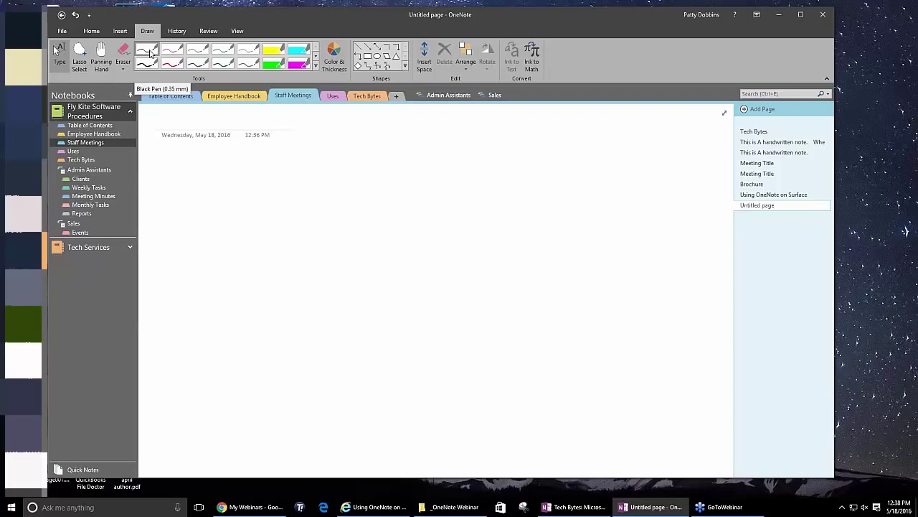
click(147, 50)
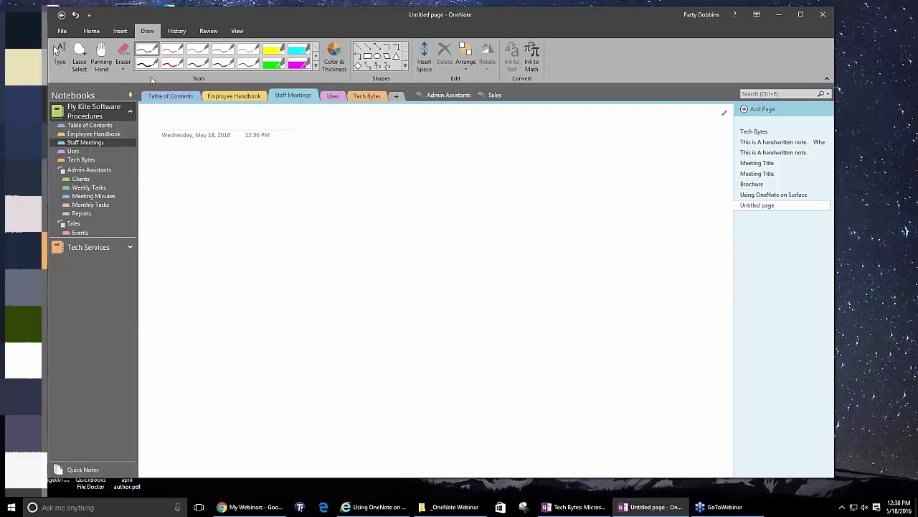
mouse_move(185, 164)
mouse_down()
mouse_move(184, 176)
mouse_move(196, 167)
mouse_up()
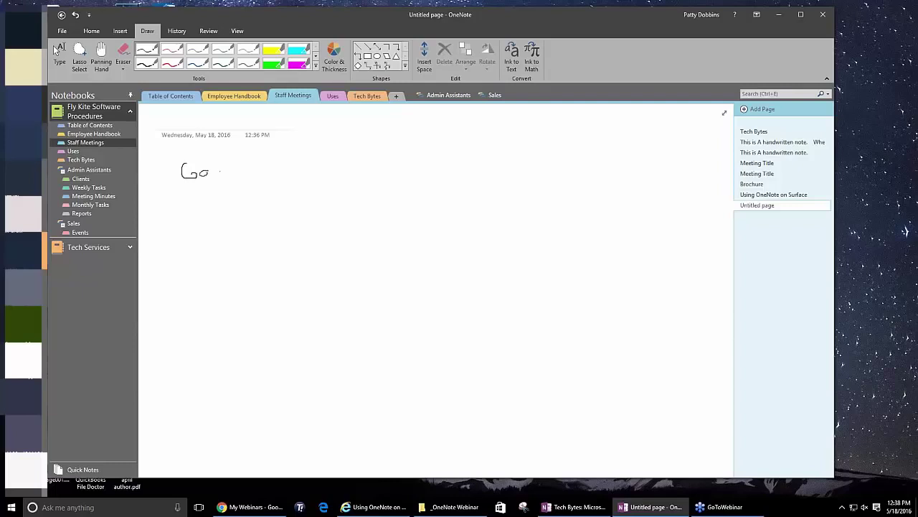
mouse_move(219, 170)
mouse_down()
mouse_move(236, 169)
mouse_move(236, 157)
mouse_move(235, 173)
mouse_move(251, 176)
mouse_up()
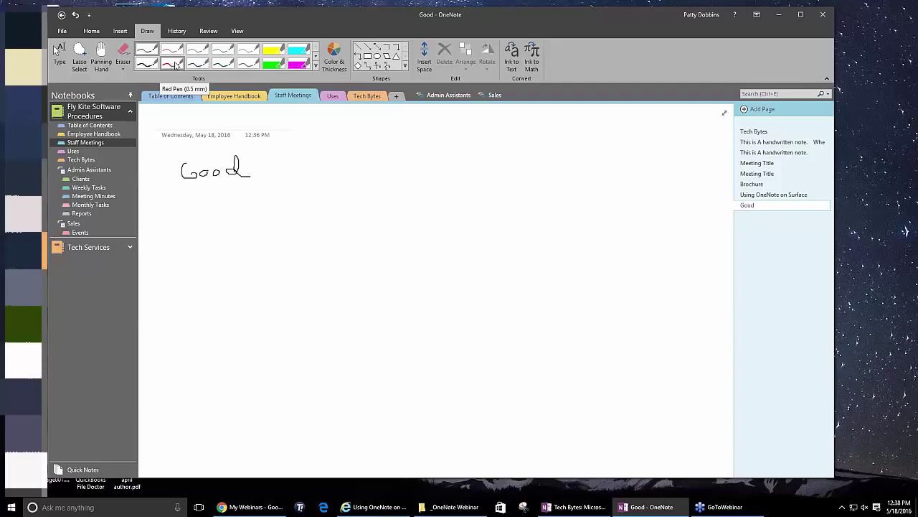
drag(169, 185, 273, 191)
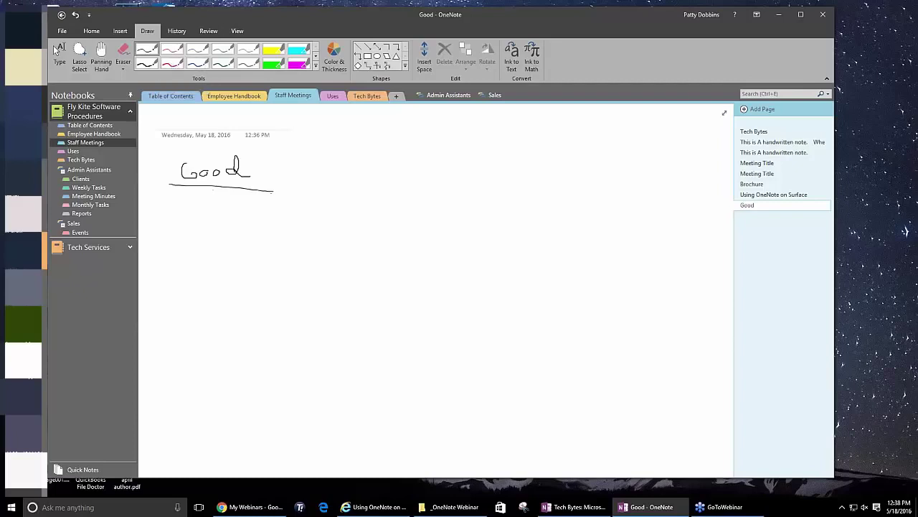
- Draw a horizontal arrow pointing at the handwritten word "Good" from its right, and a rectangle around the word
click(368, 48)
drag(431, 169, 279, 170)
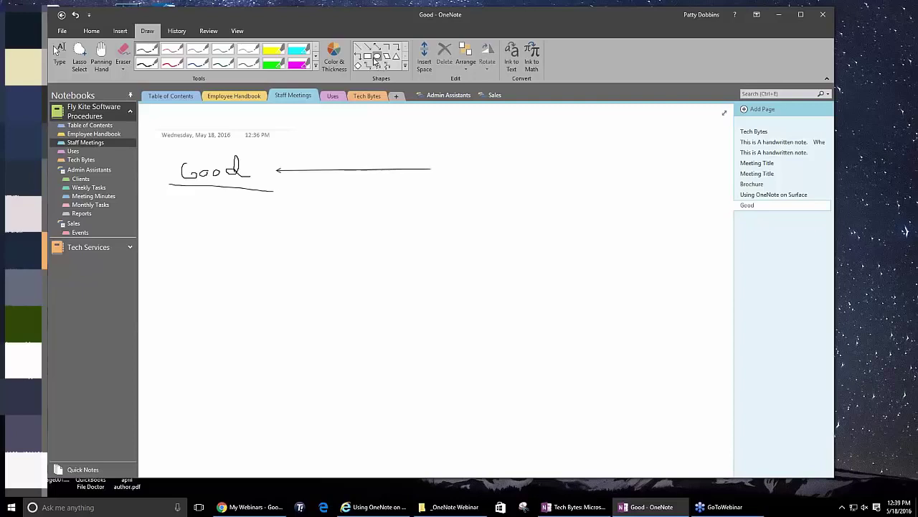
click(368, 55)
mouse_move(172, 147)
mouse_down()
mouse_move(222, 191)
mouse_move(253, 194)
mouse_up()
click(383, 121)
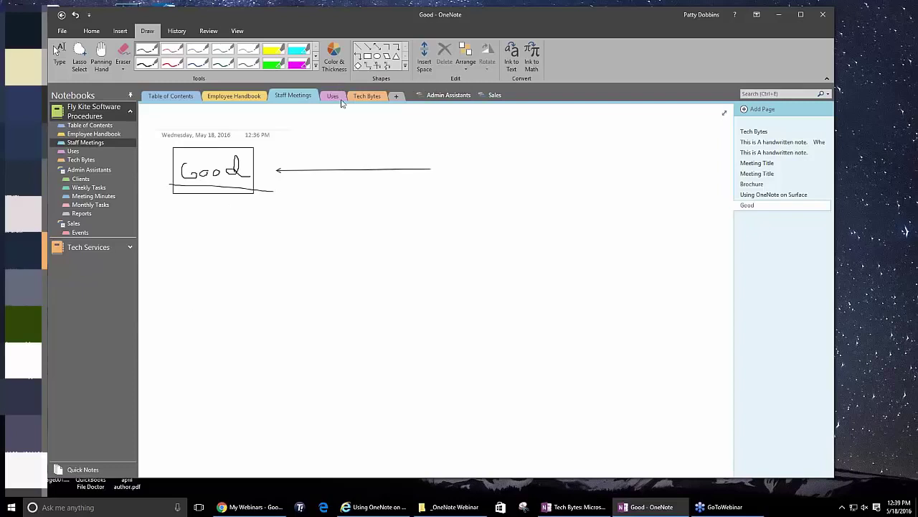
- On the handwritten note page about taking notes during meetings, convert the ink to text, undo the conversion, and convert it again
click(773, 143)
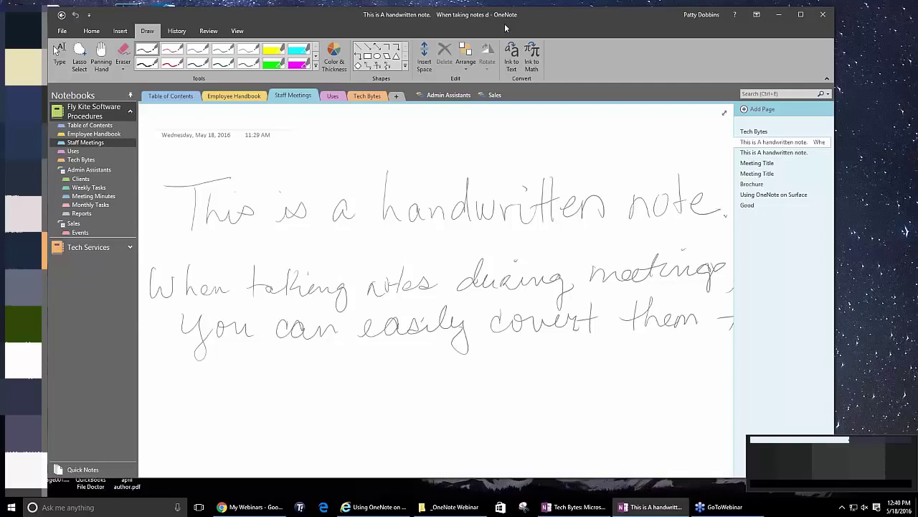
click(515, 66)
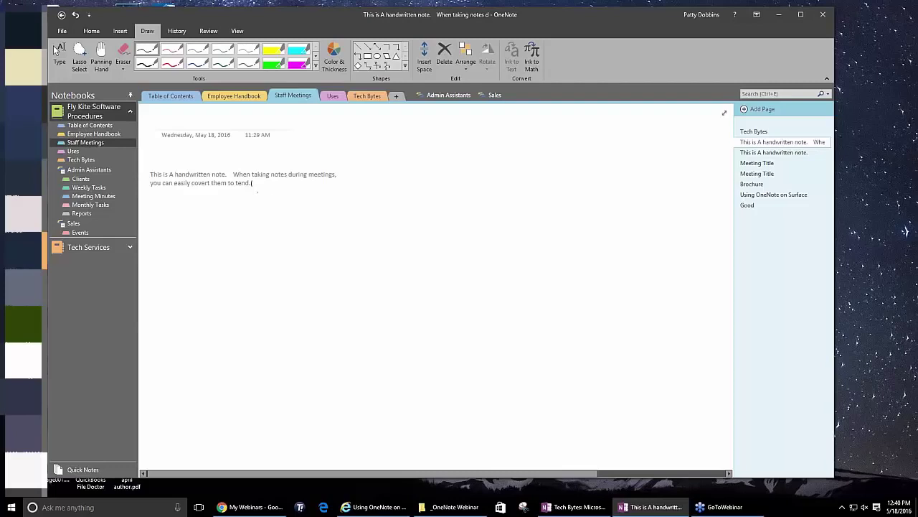
click(60, 56)
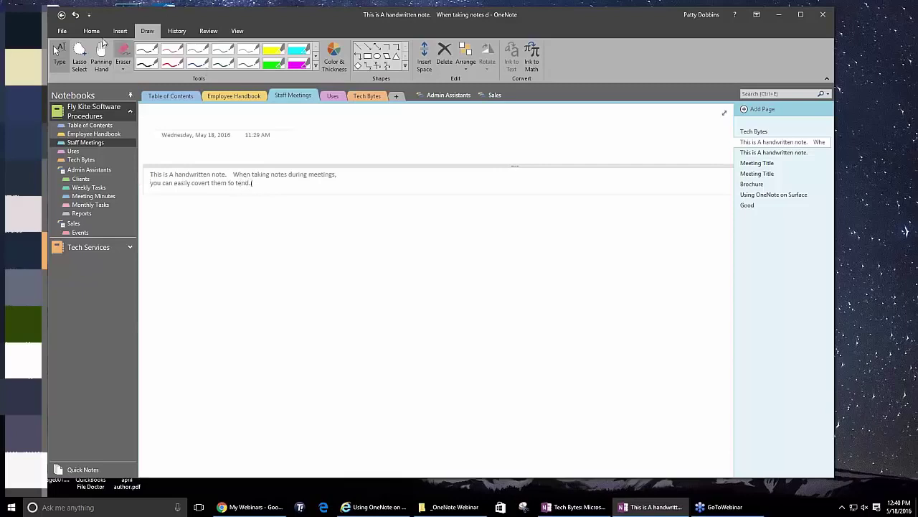
click(75, 14)
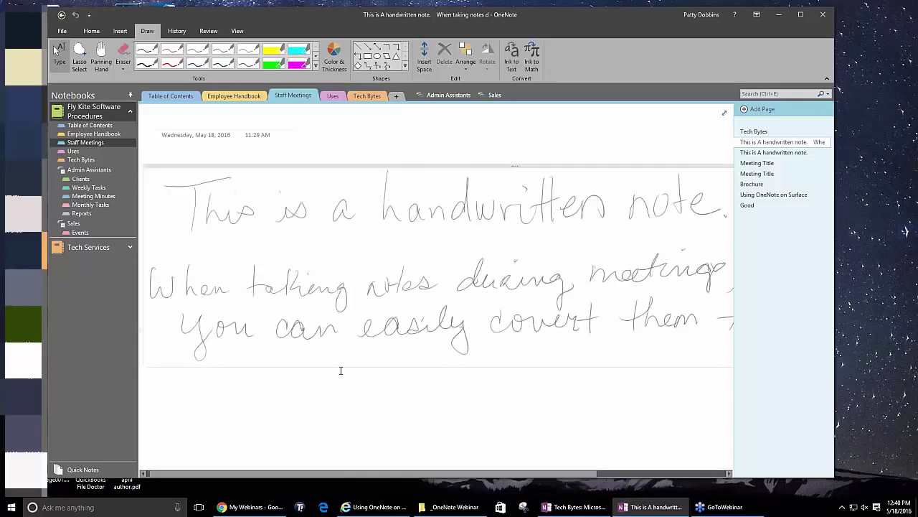
drag(368, 474, 494, 479)
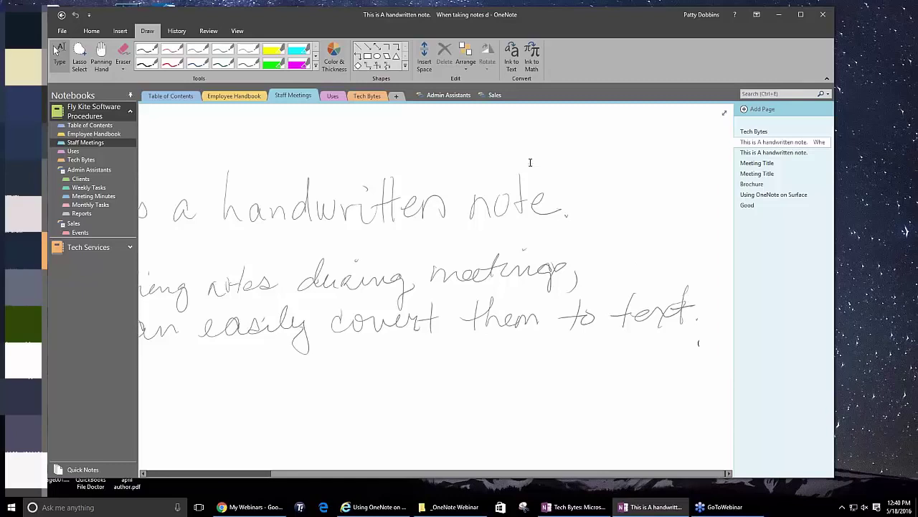
click(513, 57)
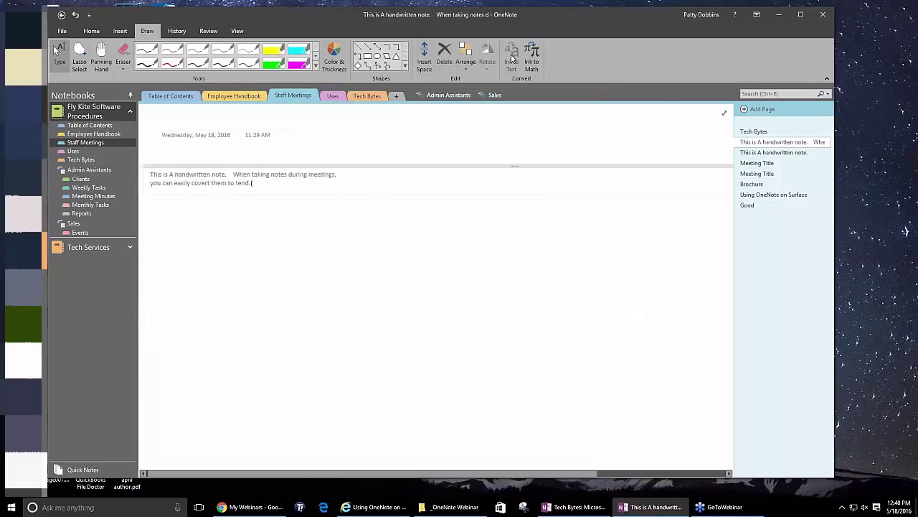
- Correct the misrecognized last word of the converted note to "text"
click(256, 183)
key(BackSpace)
key(BackSpace)
key(BackSpace)
text(xt)
click(283, 235)
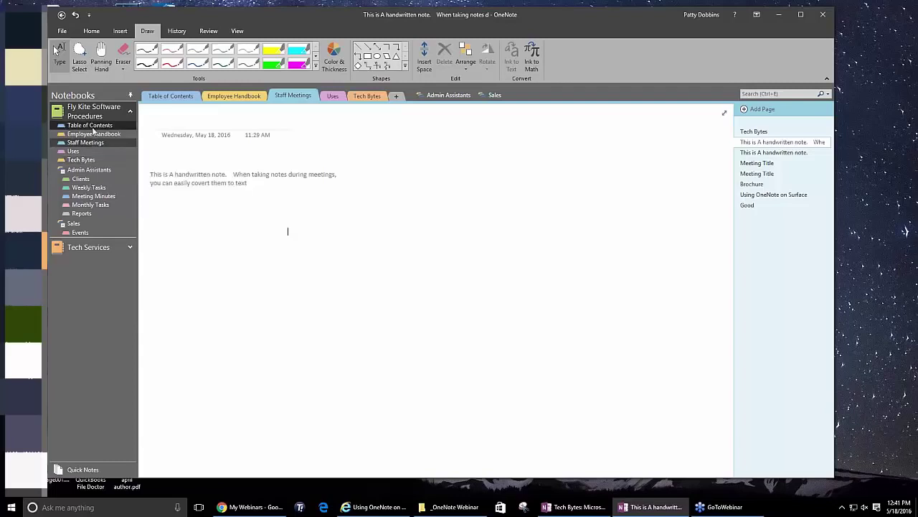
- View the Table of Contents section, and open and close the password protection settings of the Employee Handbook section
click(172, 97)
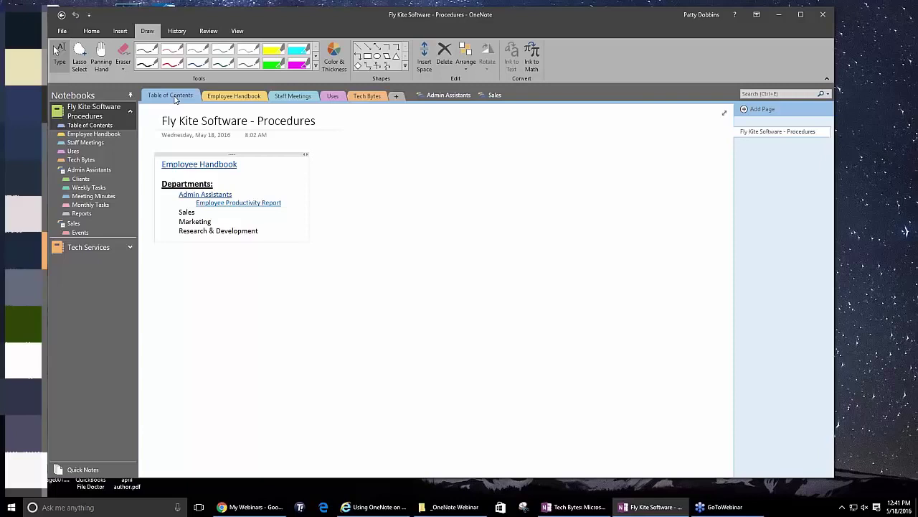
right_click(237, 98)
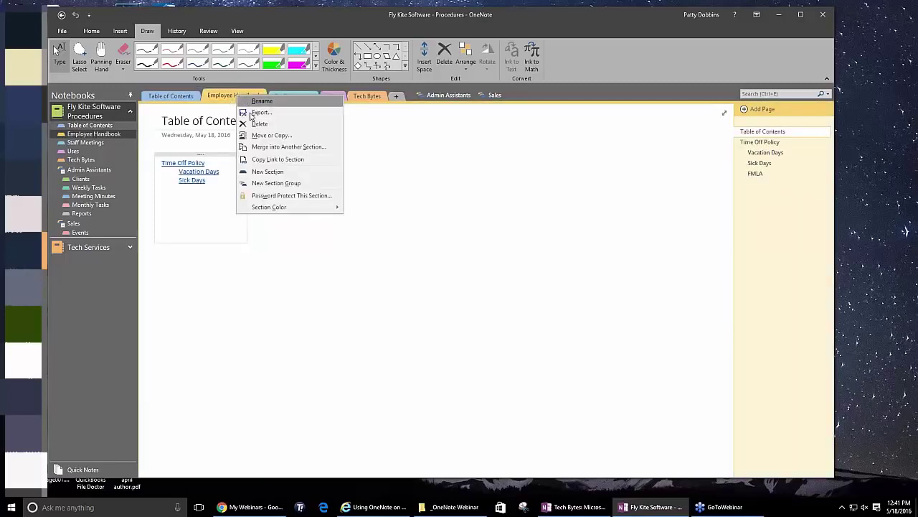
click(283, 195)
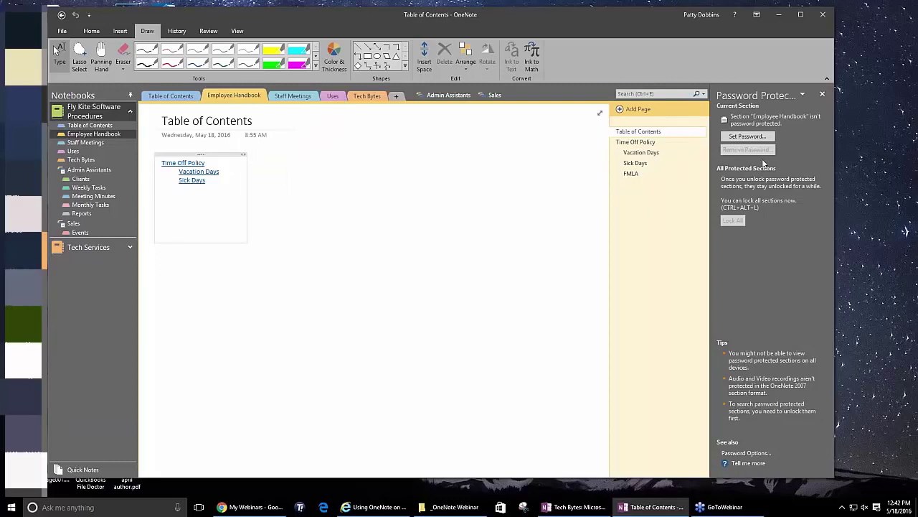
click(824, 94)
click(316, 220)
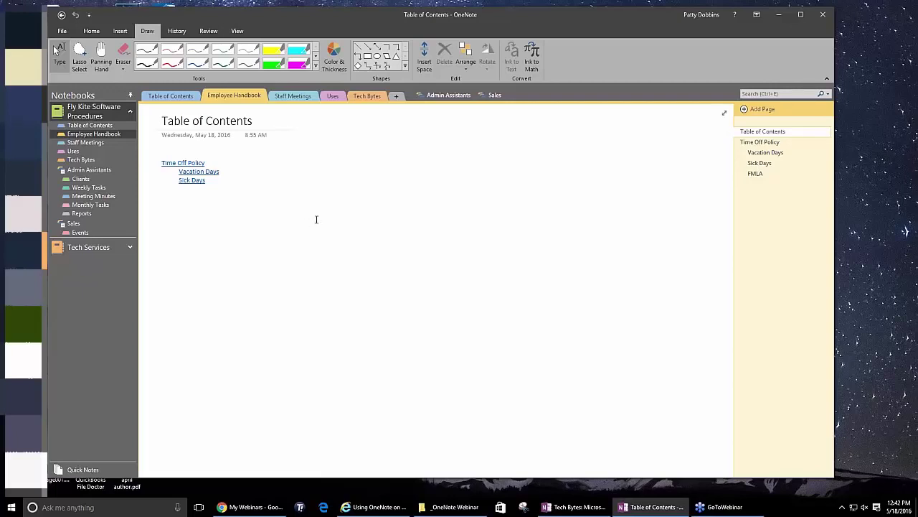
- Return to the notebook's Table of Contents section and switch to the Tech Bytes OneNote window
click(84, 126)
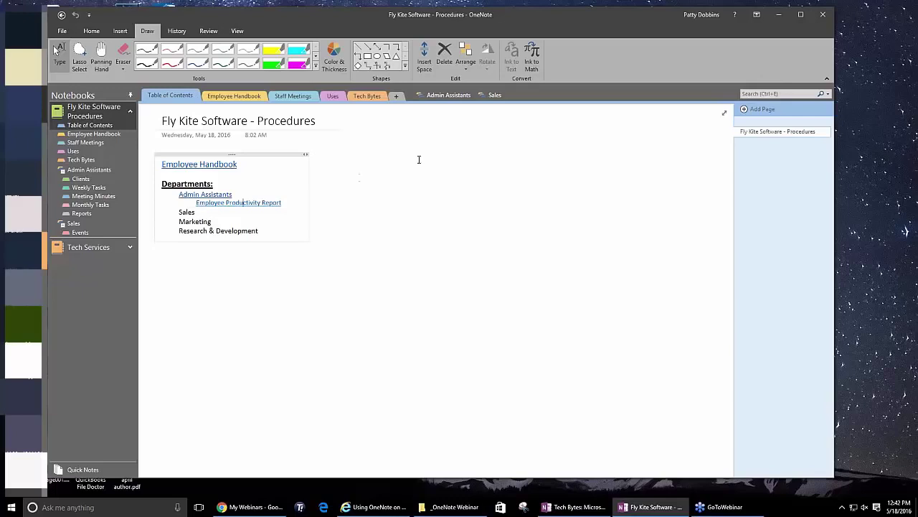
click(574, 507)
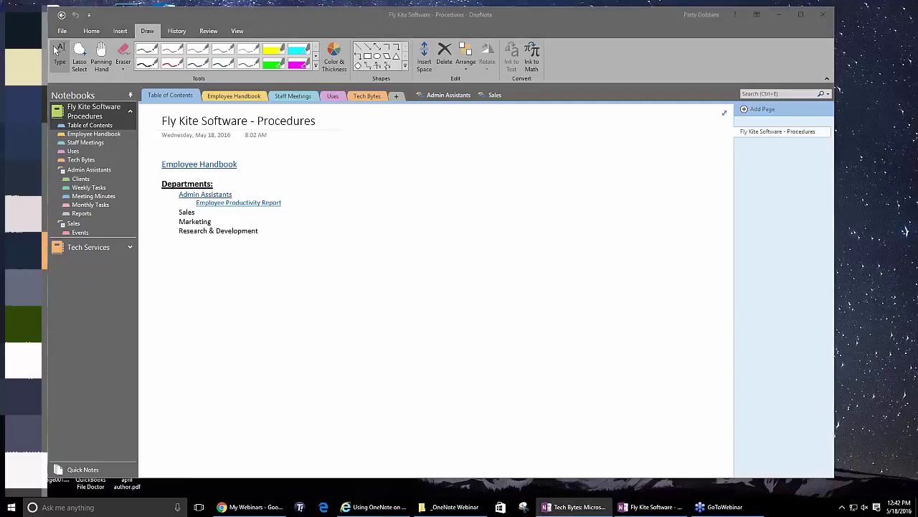